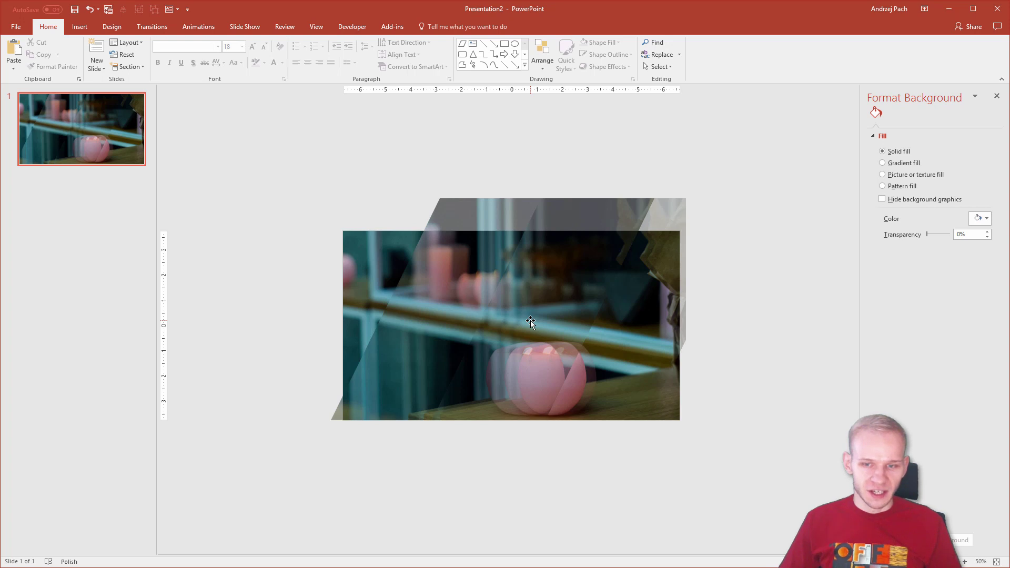
Review the finished glitch slide, shifting the slanted overlay slice to the right
left_click_drag(530, 321, 605, 334)
scroll(602, 337, "up", 2, "ctrl")
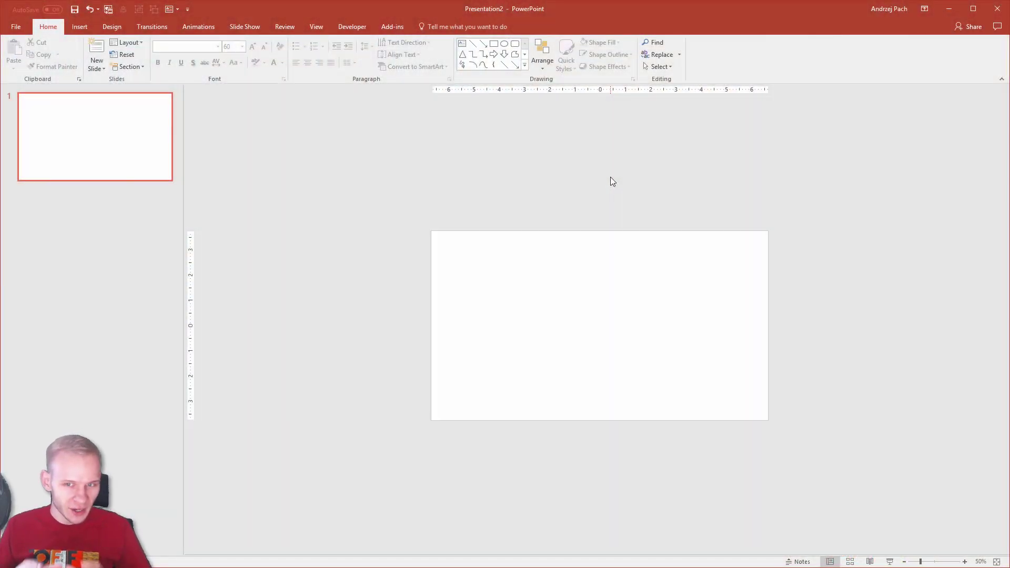
Drag Candle.jpg from the project folder, shown as Large icons, onto the blank slide
left_click(60, 564)
left_click(457, 514)
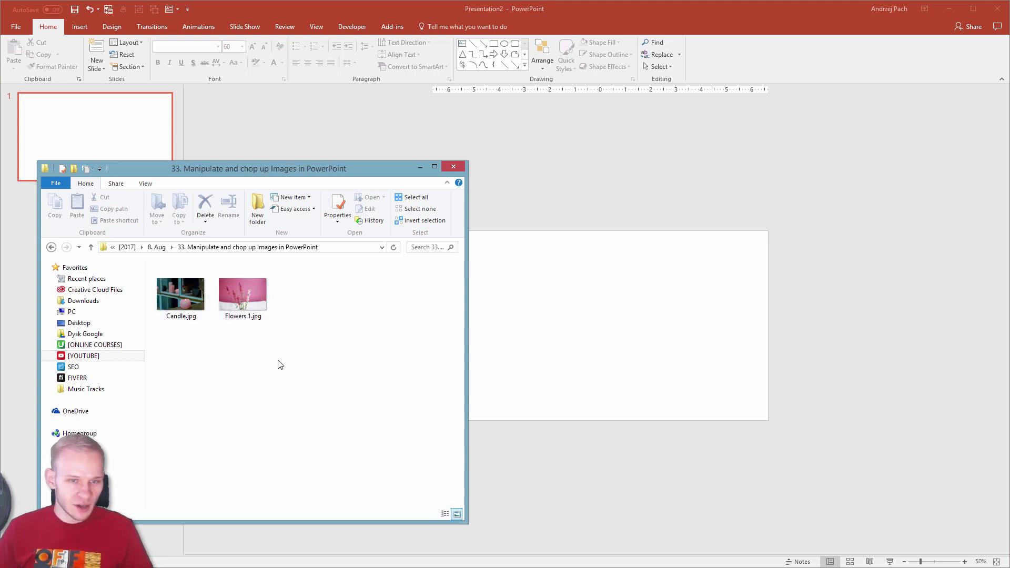
left_click_drag(182, 302, 705, 378)
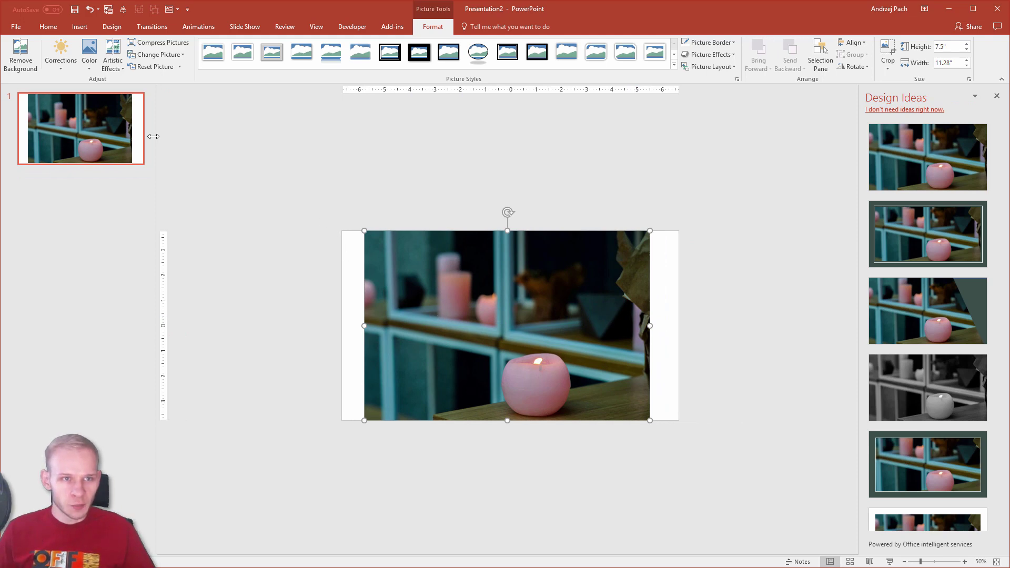
Untick 'Automatically show me design ideas' in Options > General and confirm with OK
left_click(16, 27)
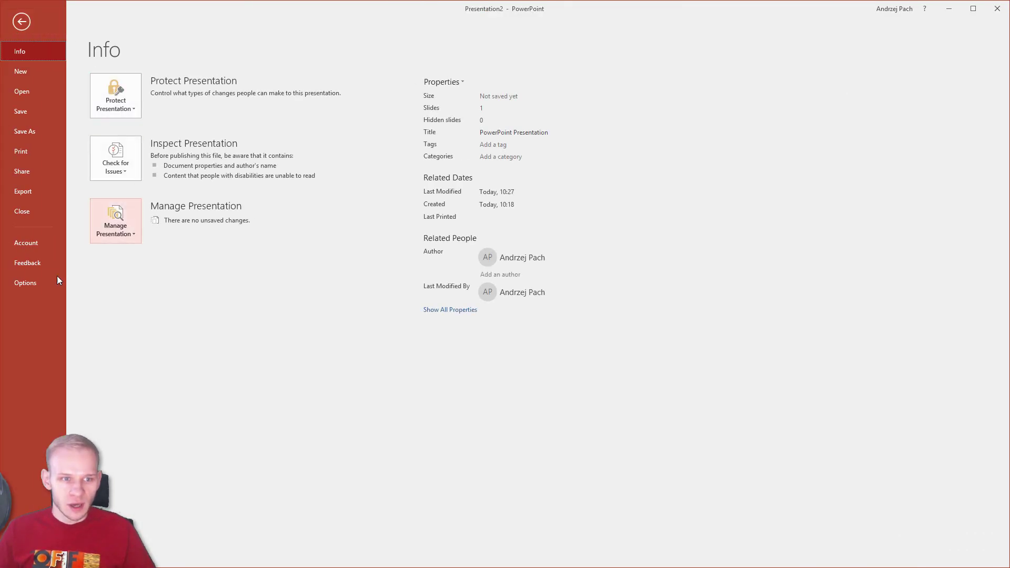
left_click(15, 280)
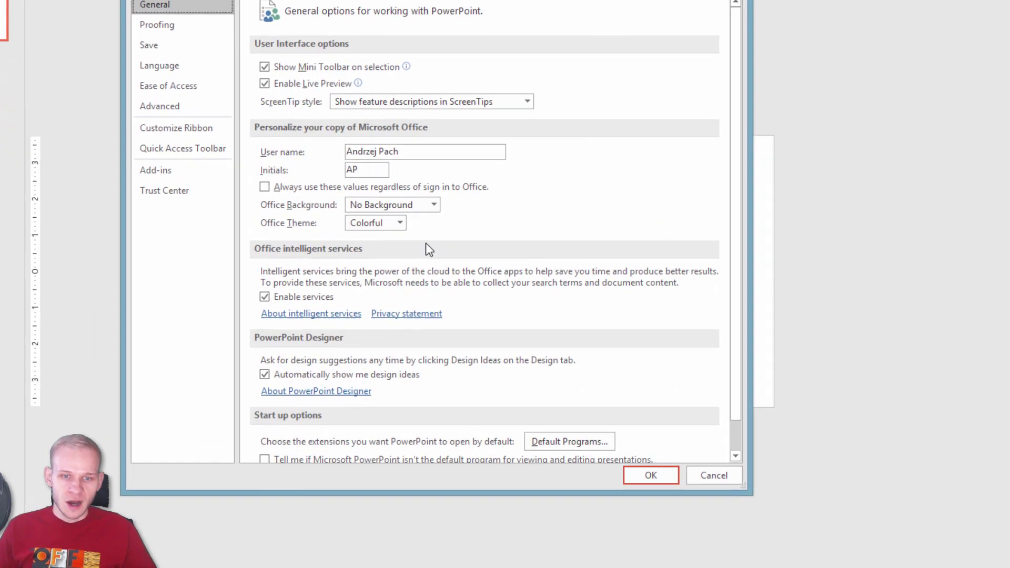
left_click(283, 382)
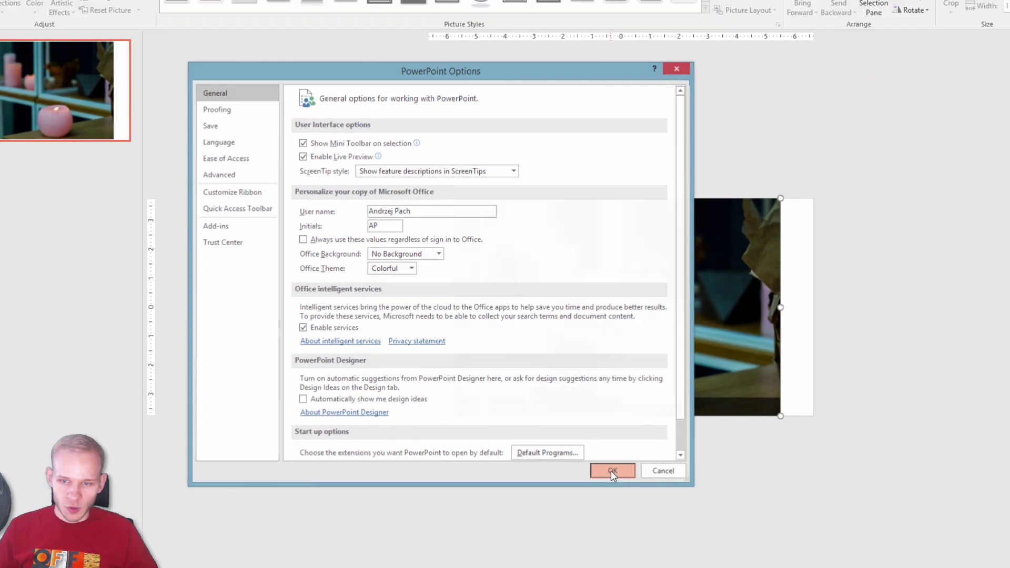
left_click(737, 487)
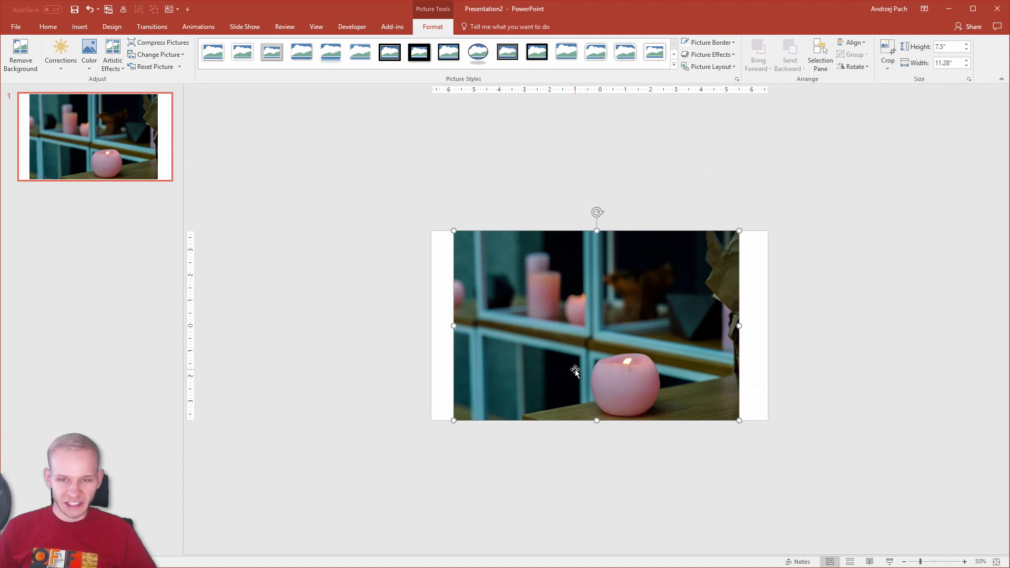
Align the candle photo left, enlarge it, and crop its top so it fills 13.33" × 7.5"
left_click_drag(613, 338, 593, 341)
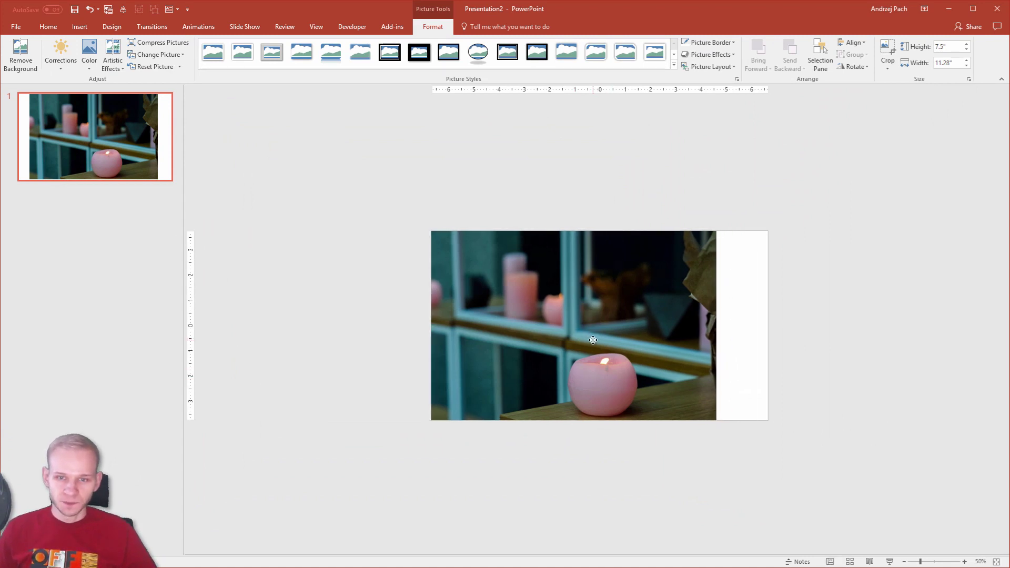
left_click_drag(716, 231, 767, 213)
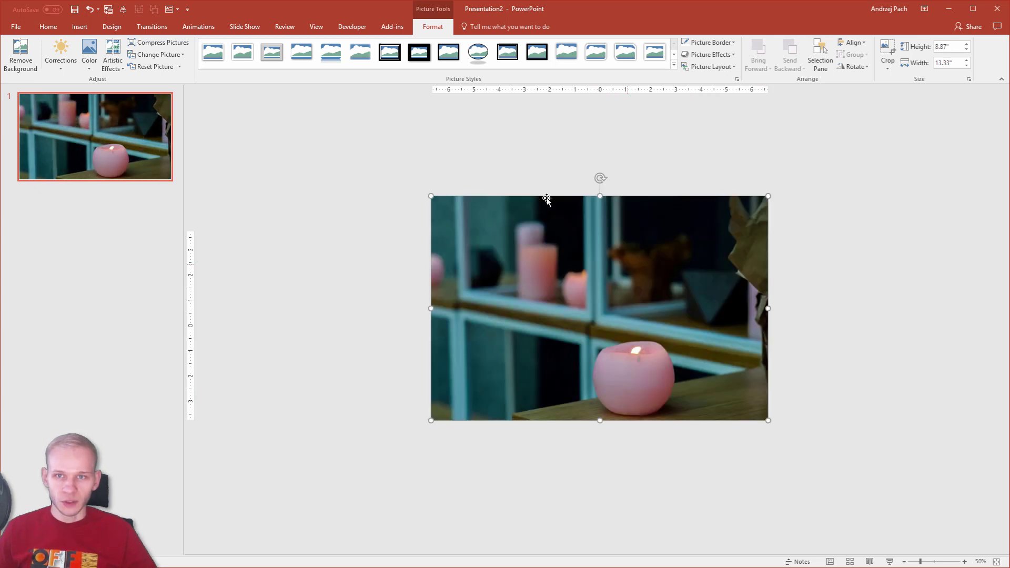
left_click(888, 48)
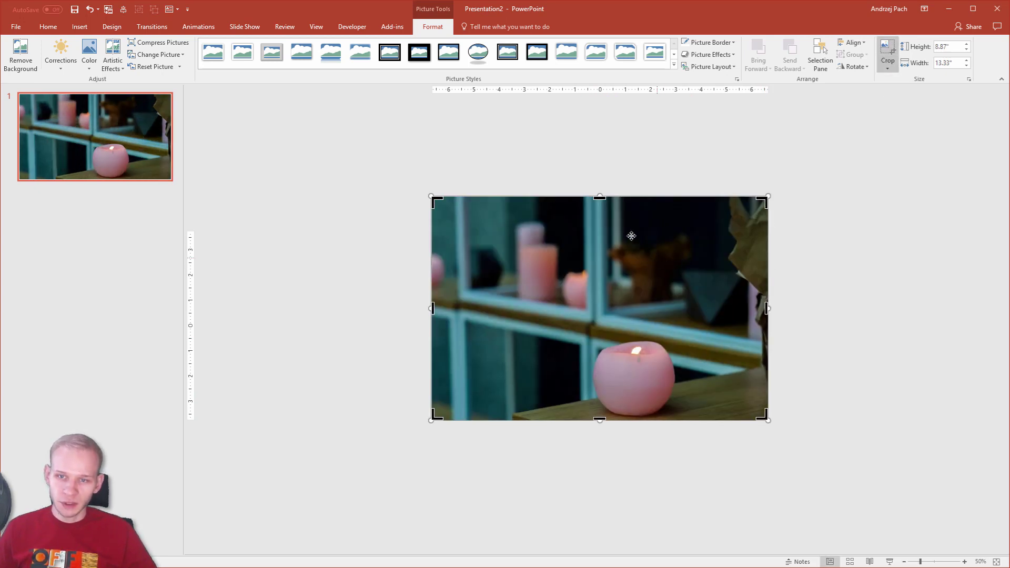
left_click_drag(600, 197, 600, 231)
left_click(887, 47)
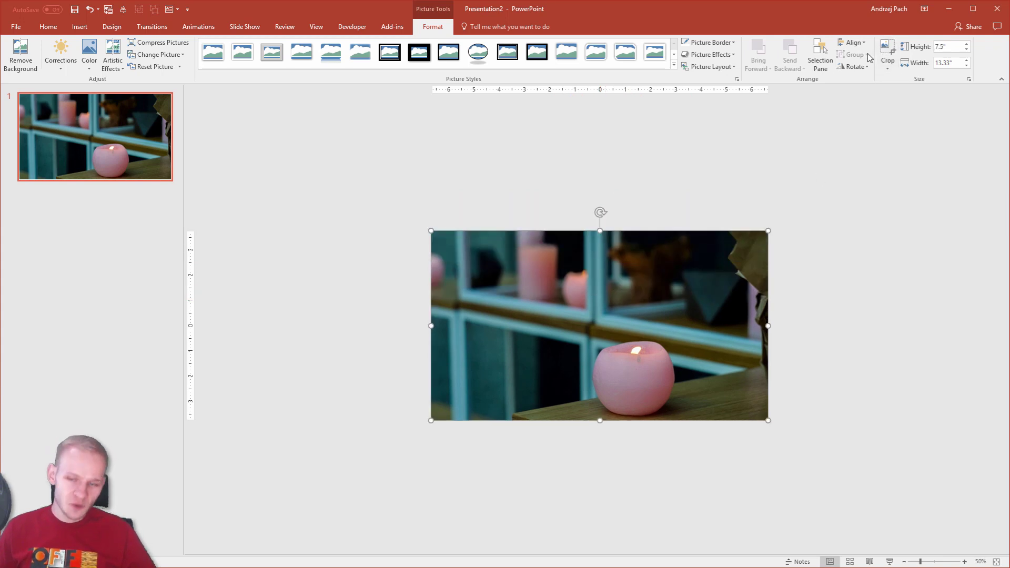
left_click(845, 277)
left_click(656, 353)
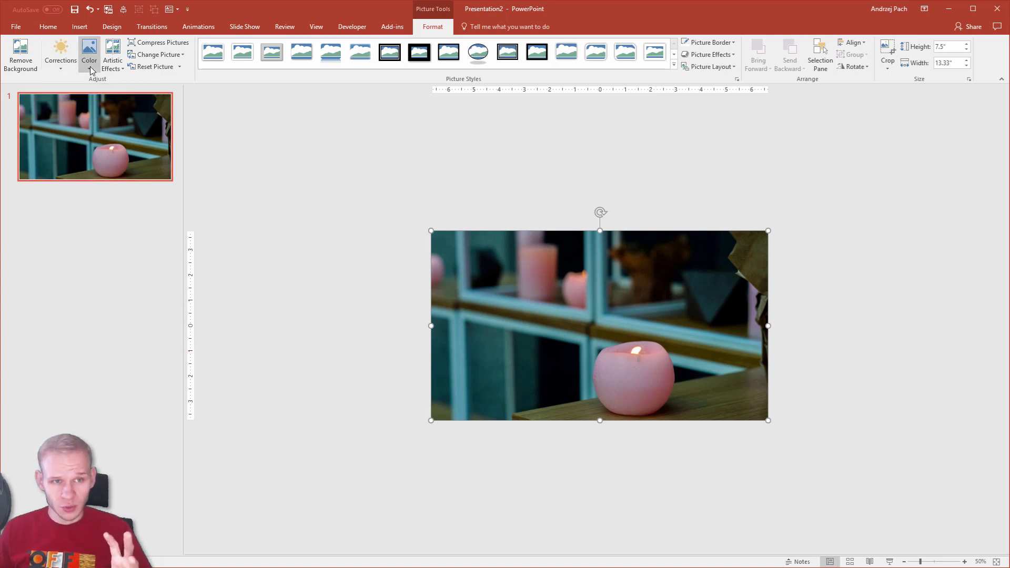
left_click(113, 59)
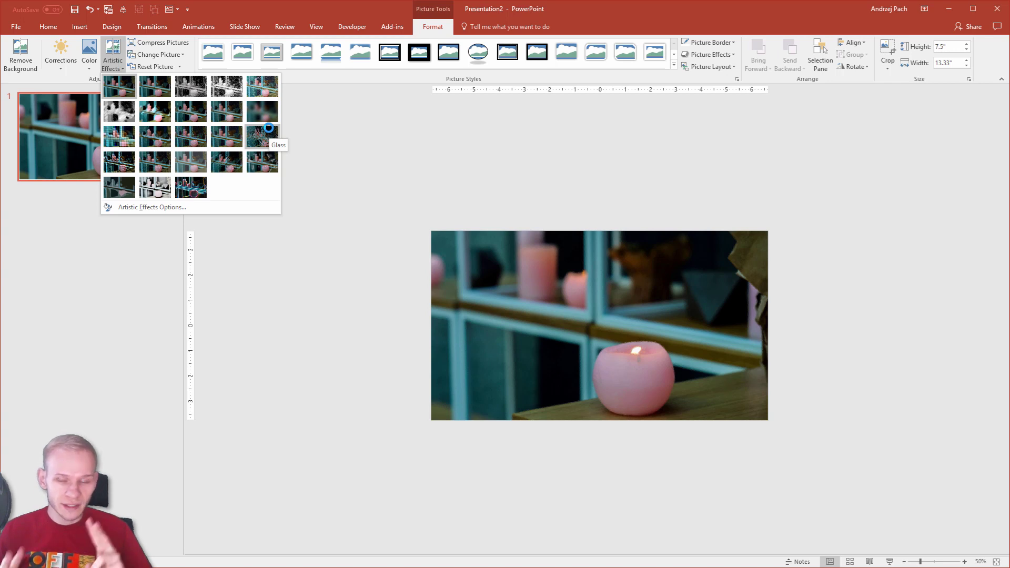
left_click(478, 108)
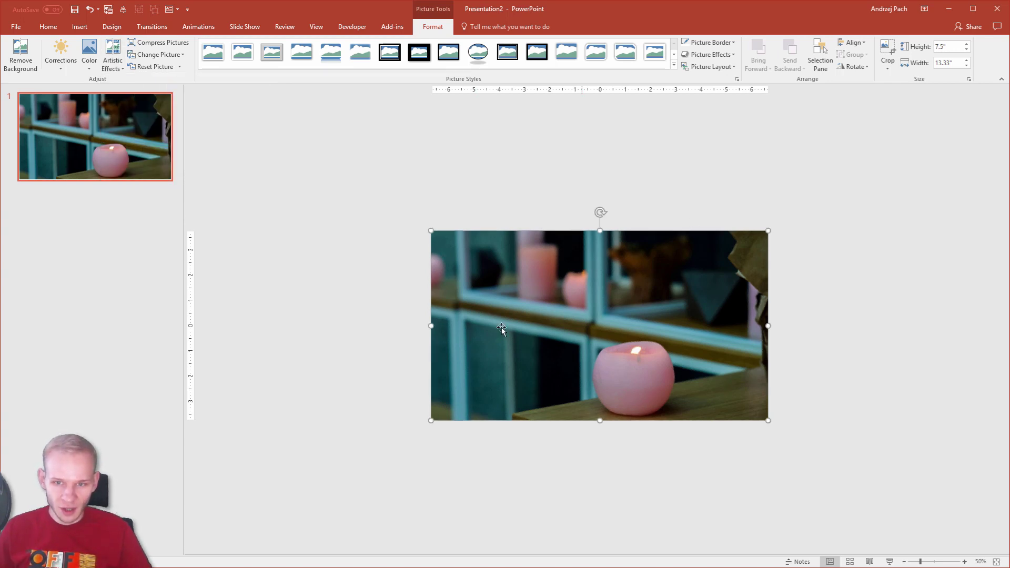
left_click(539, 188)
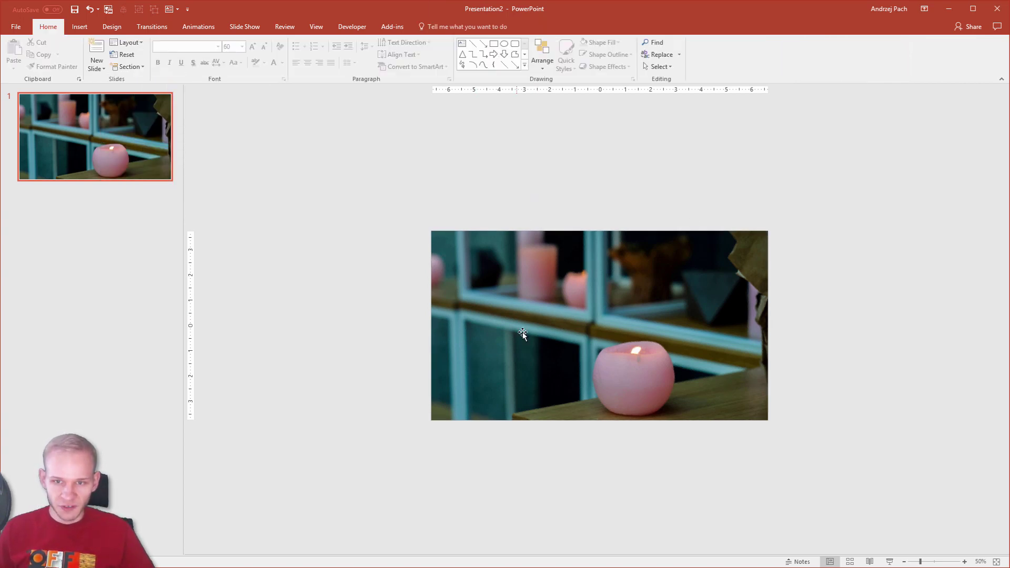
Duplicate the candle photo with Ctrl+C/Ctrl+V and position the copy
left_click(553, 314)
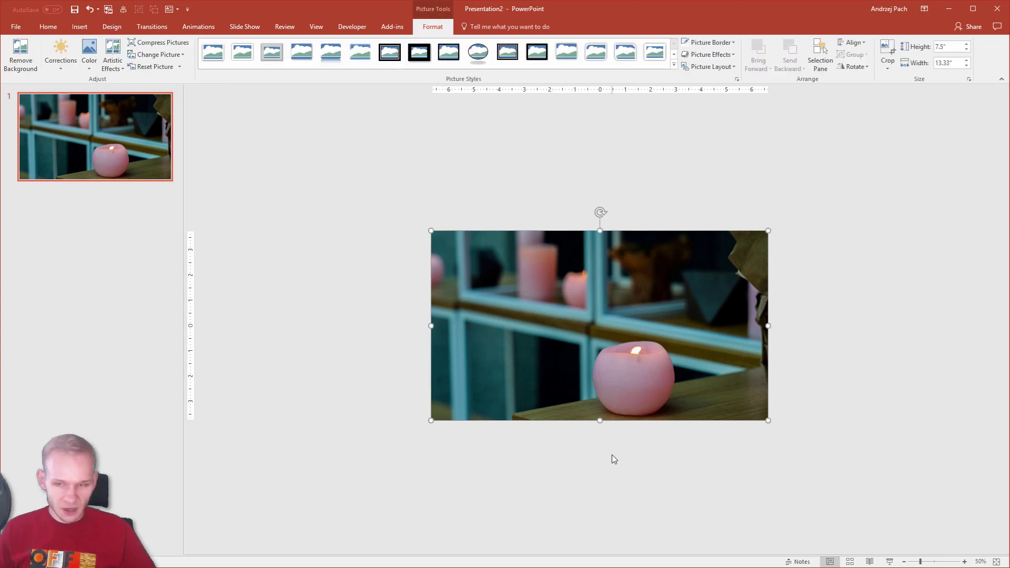
key("ctrl+c")
key("ctrl+v")
left_click_drag(525, 249, 518, 293)
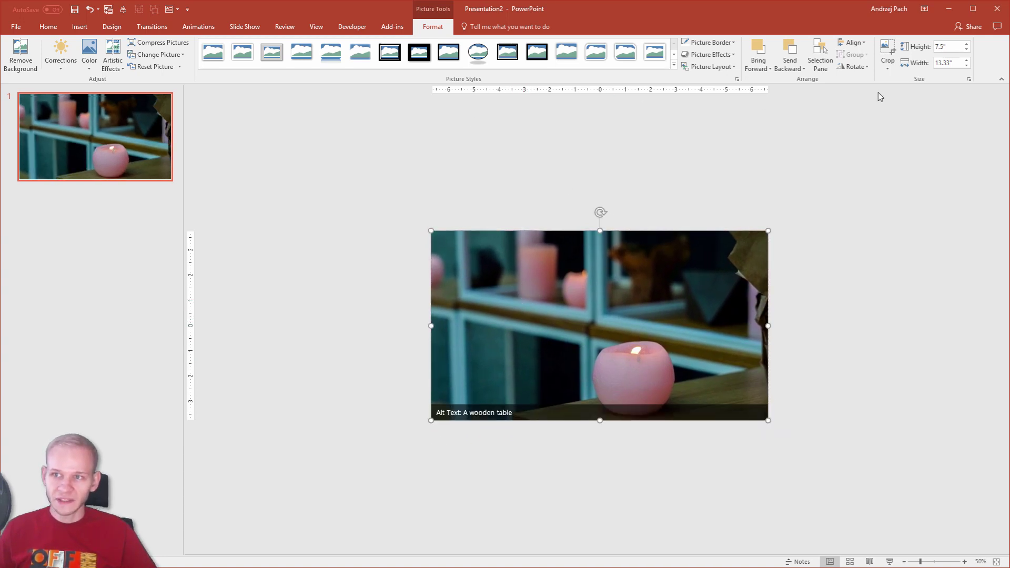
Crop the copy to a Parallelogram shape and nudge it slightly left
left_click(888, 68)
mouse_move(939, 94)
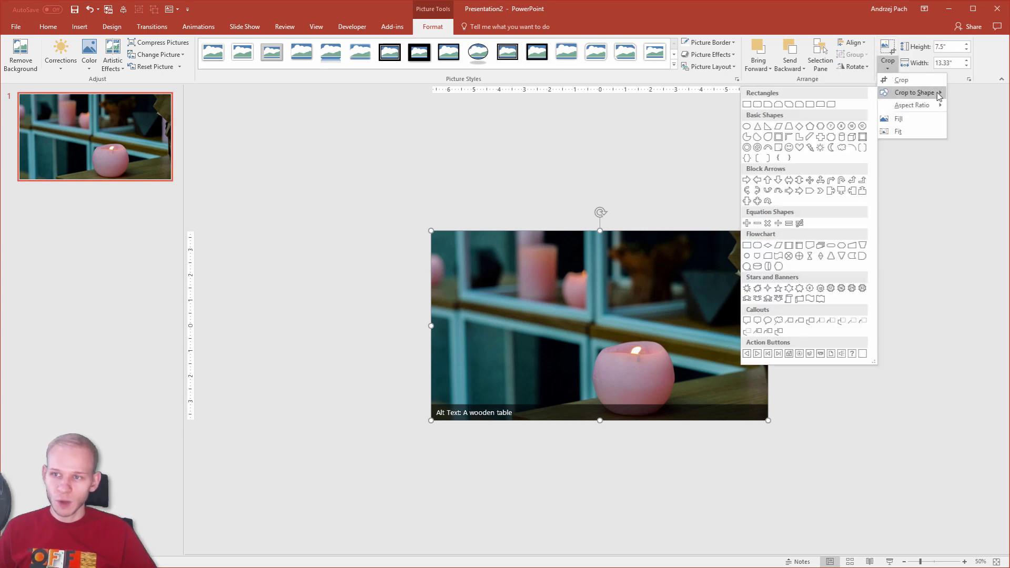
left_click(781, 129)
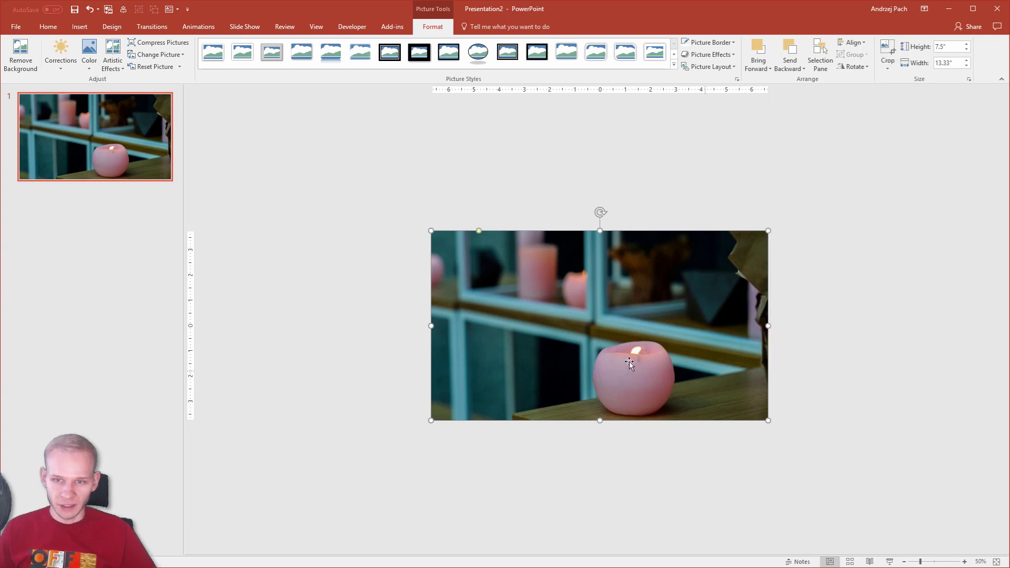
left_click(539, 223)
left_click(530, 261)
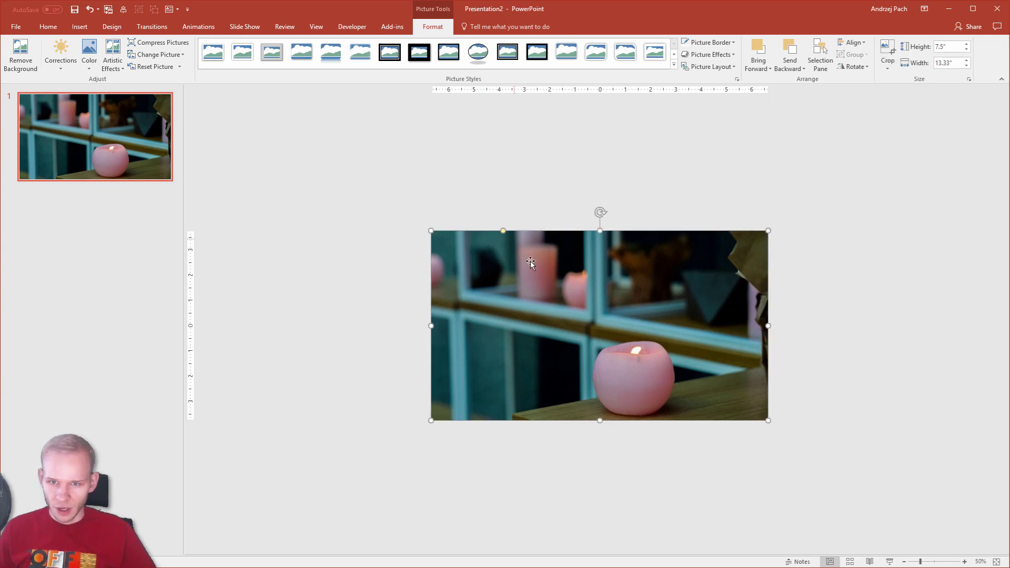
mouse_move(541, 278)
left_mouse_down()
mouse_move(527, 279)
mouse_move(554, 280)
mouse_move(527, 280)
mouse_move(540, 281)
left_mouse_up()
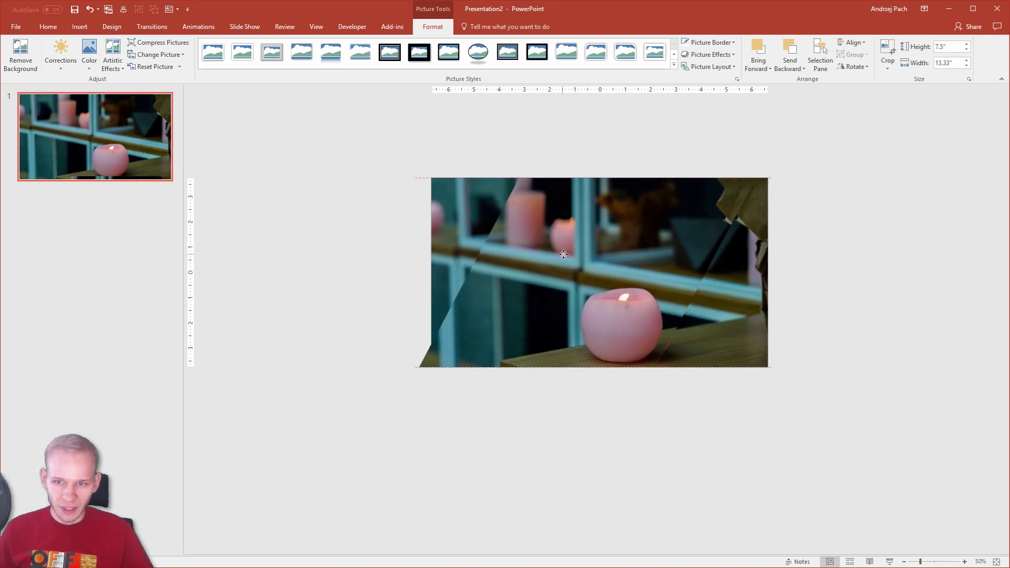
Recrop the parallelogram slice to 11.13" wide by pulling in its right edge, then reselect it
left_click(890, 53)
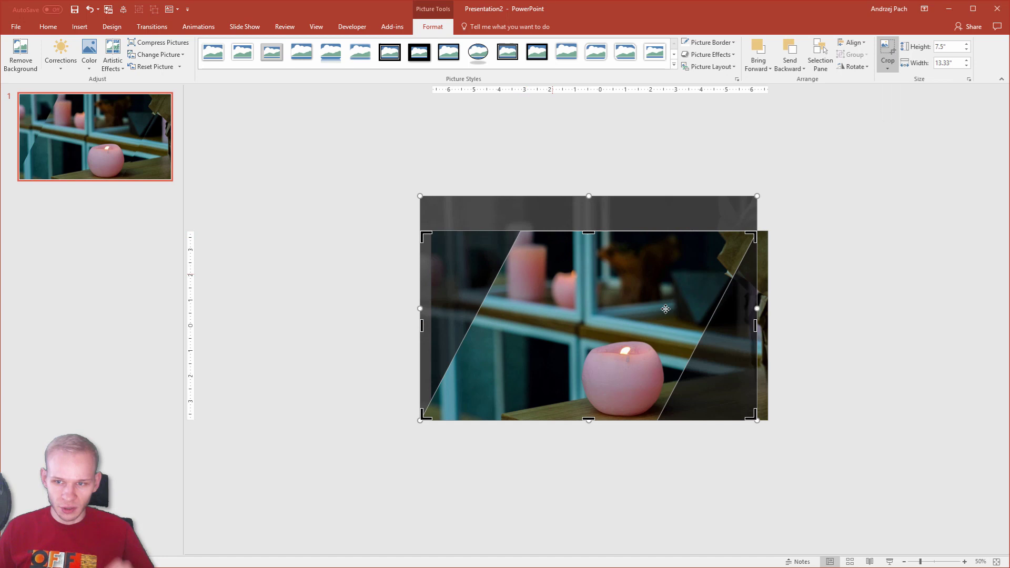
key("Escape")
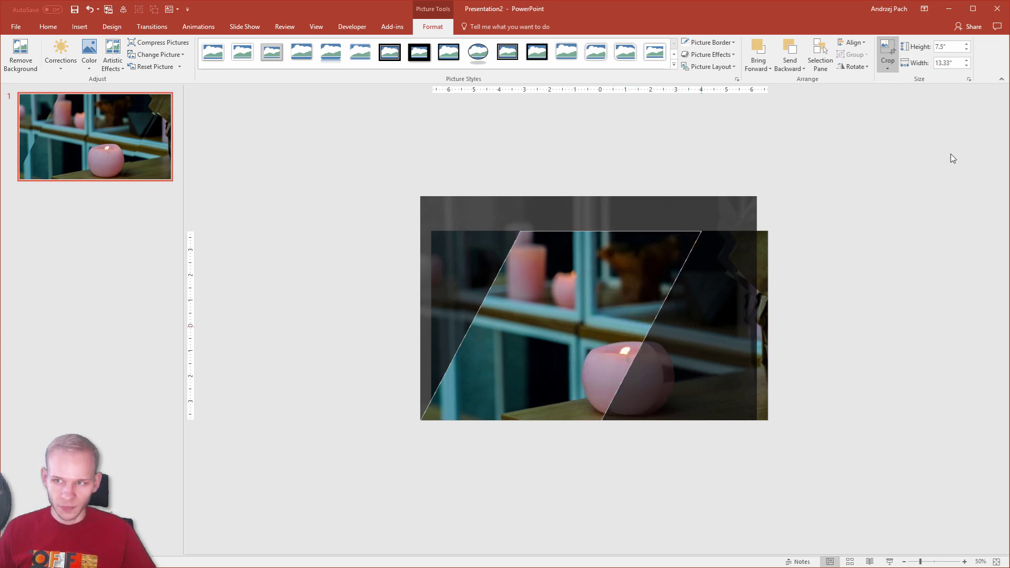
left_click_drag(767, 325, 704, 325)
left_click(829, 174)
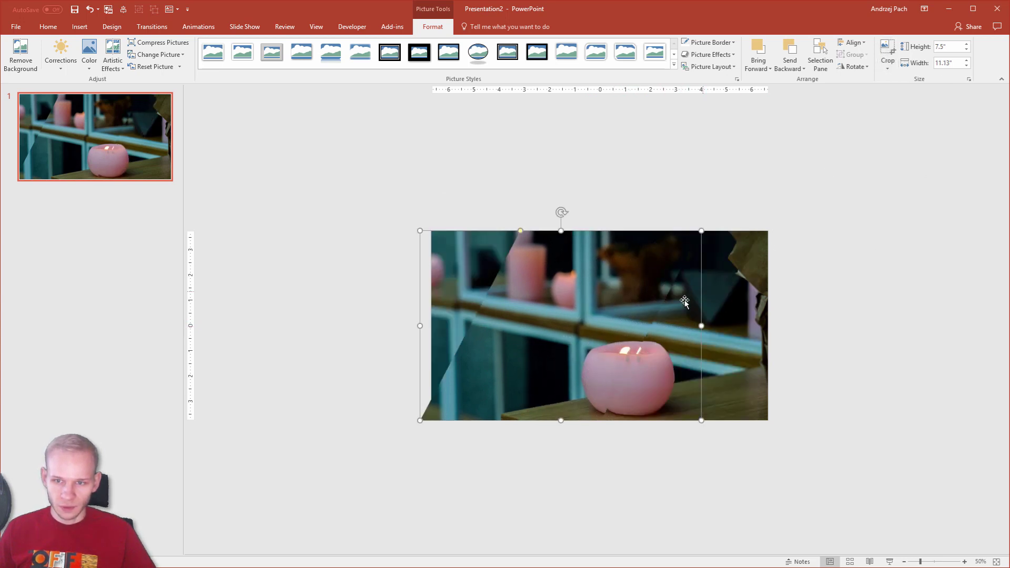
left_click(570, 304)
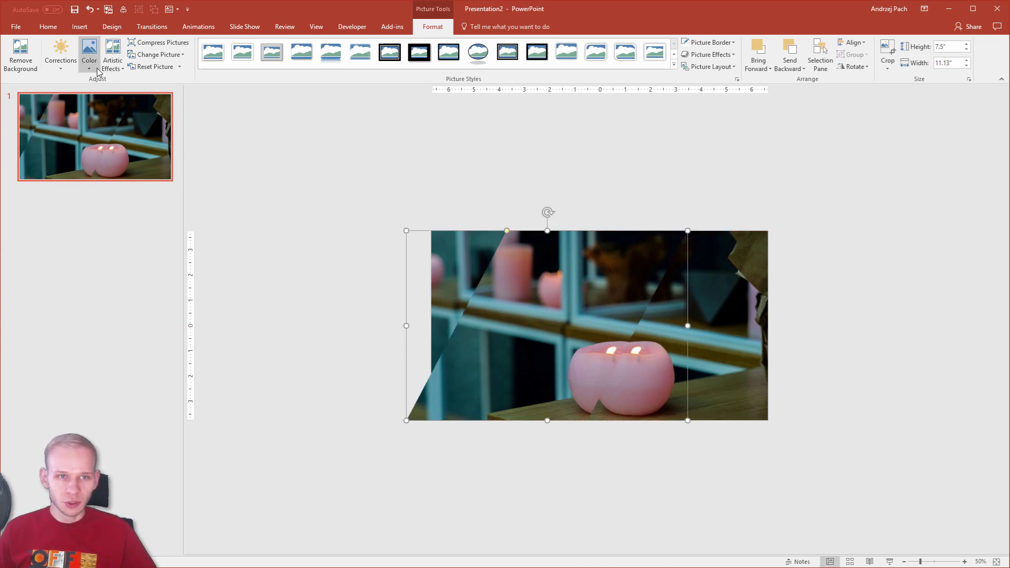
Apply the Blur artistic effect to the slice and raise its radius from 10 to 24
left_click(111, 71)
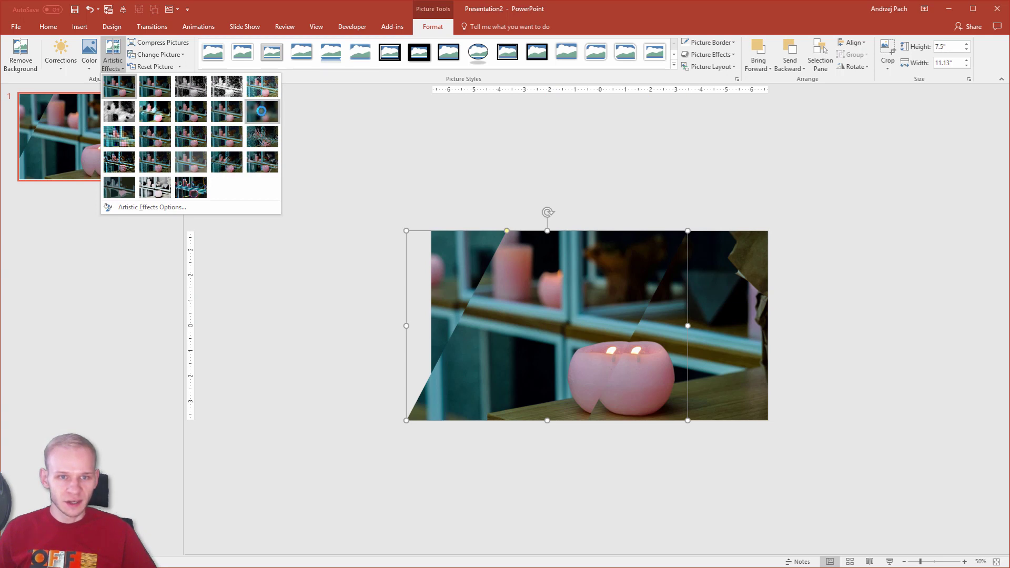
left_click(255, 110)
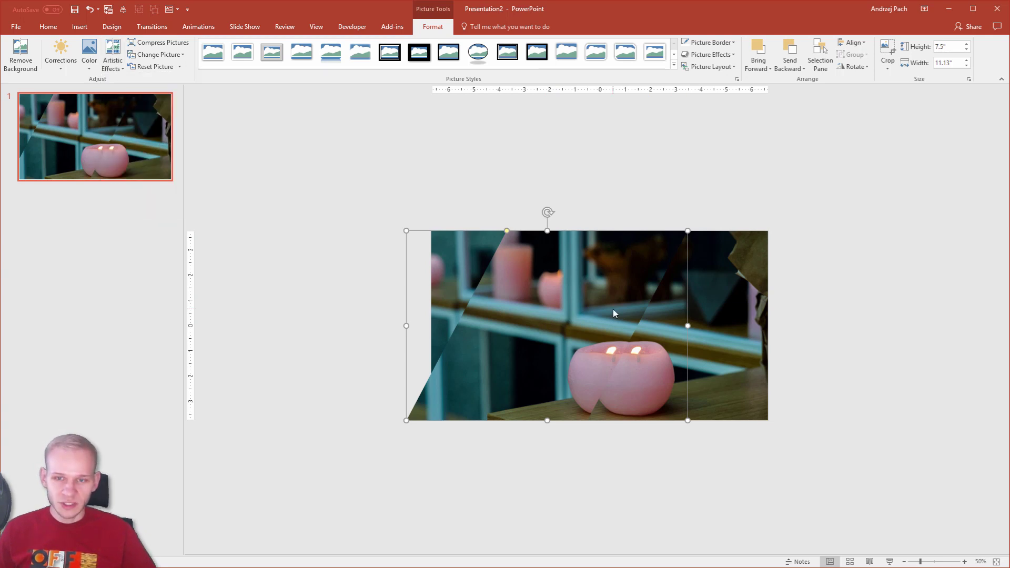
right_click(563, 330)
left_click(611, 497)
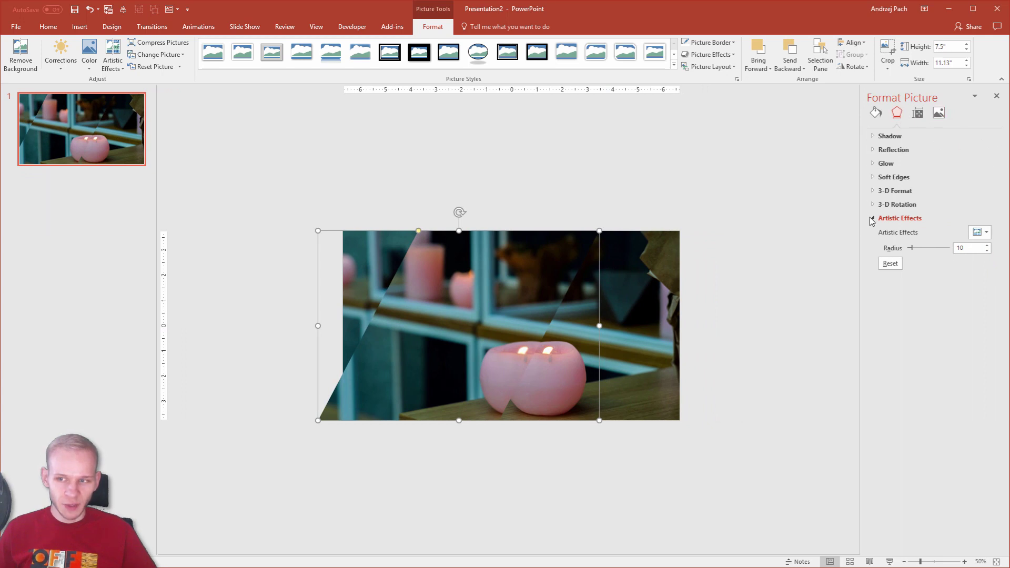
left_click(979, 232)
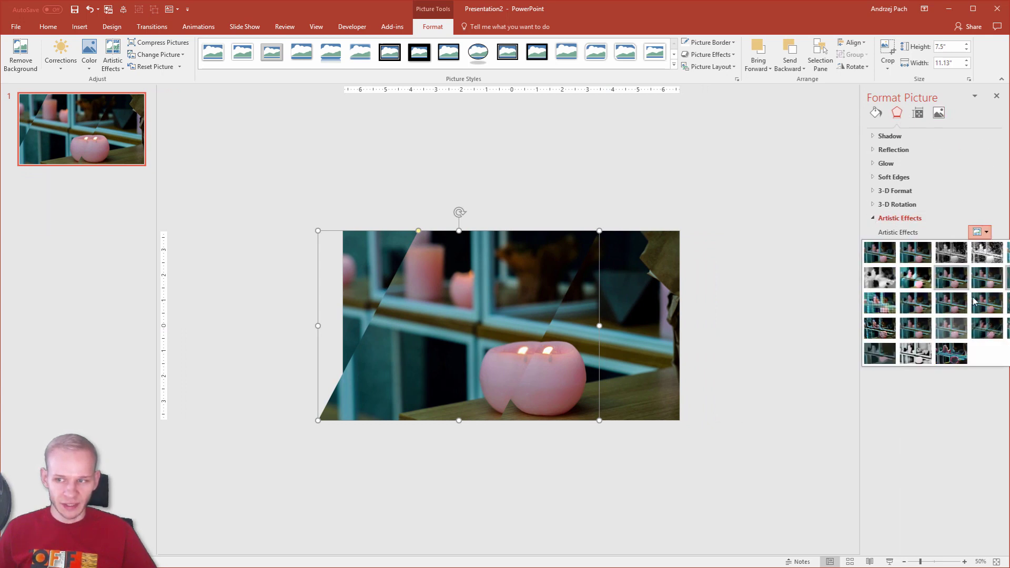
left_click(1007, 277)
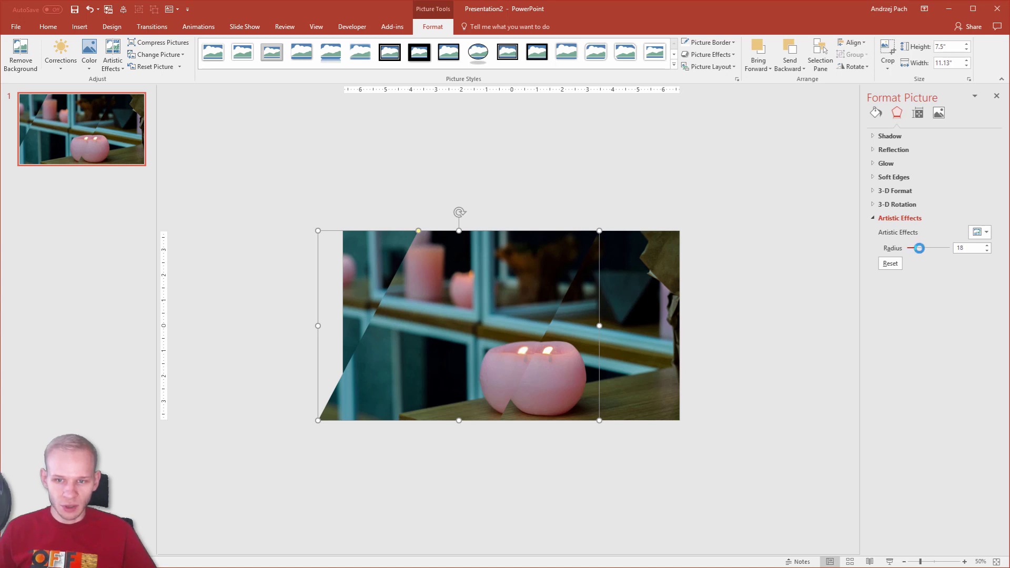
left_click_drag(916, 248, 918, 251)
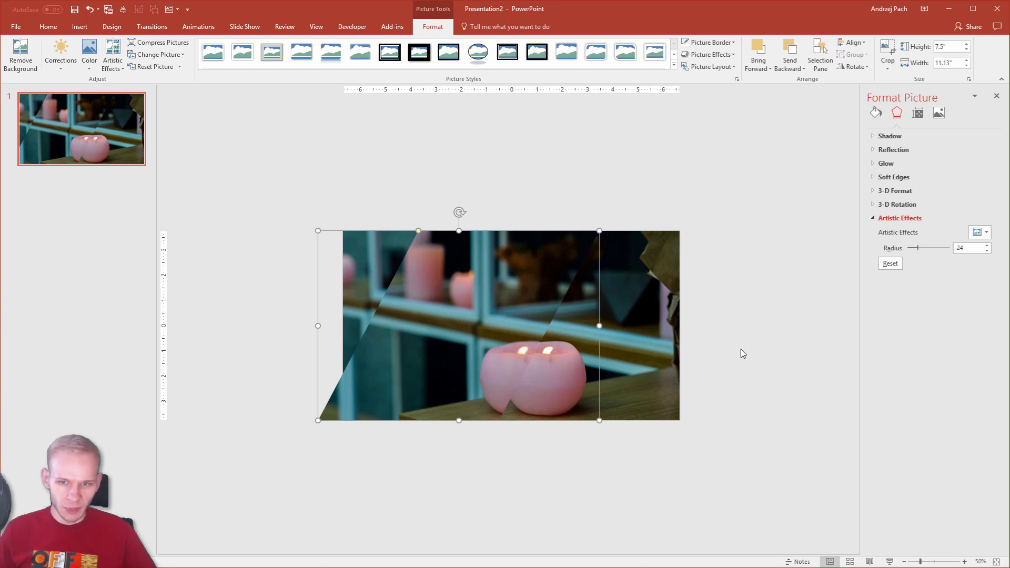
Crop the blurred slice down to a narrow diagonal stripe and move it right
left_click(887, 48)
left_click_drag(587, 328, 489, 330)
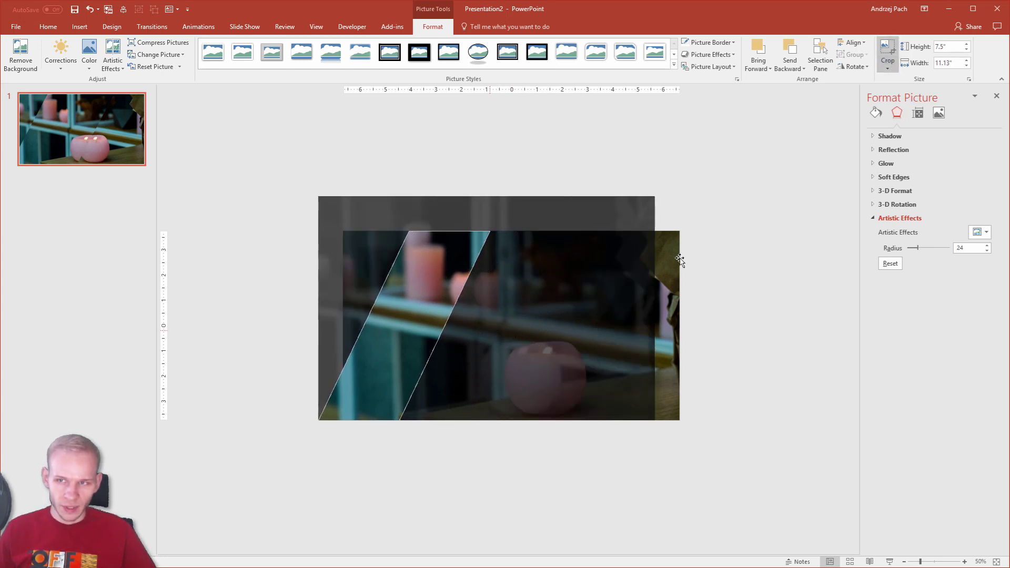
left_click(886, 49)
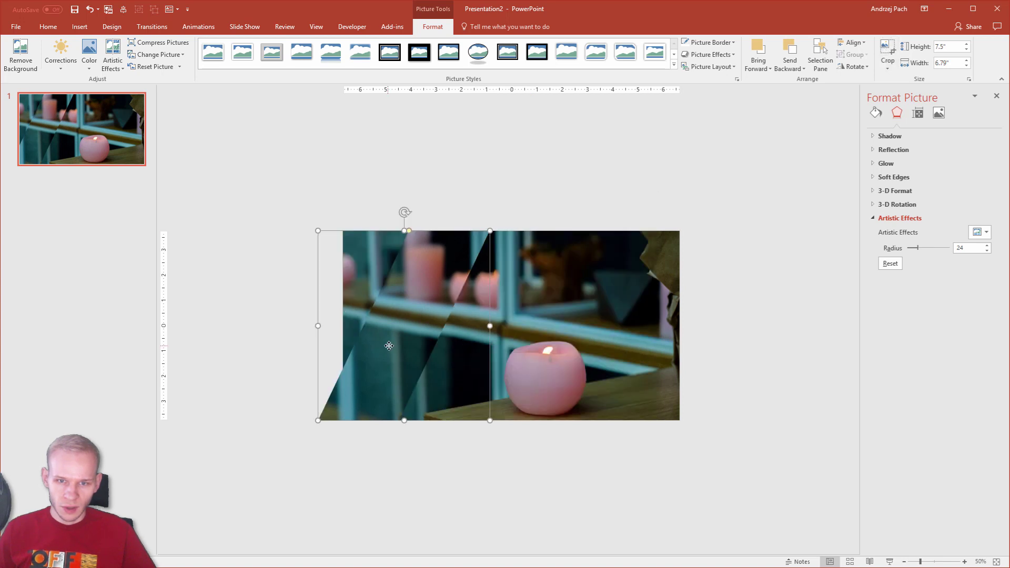
left_click_drag(388, 345, 445, 345)
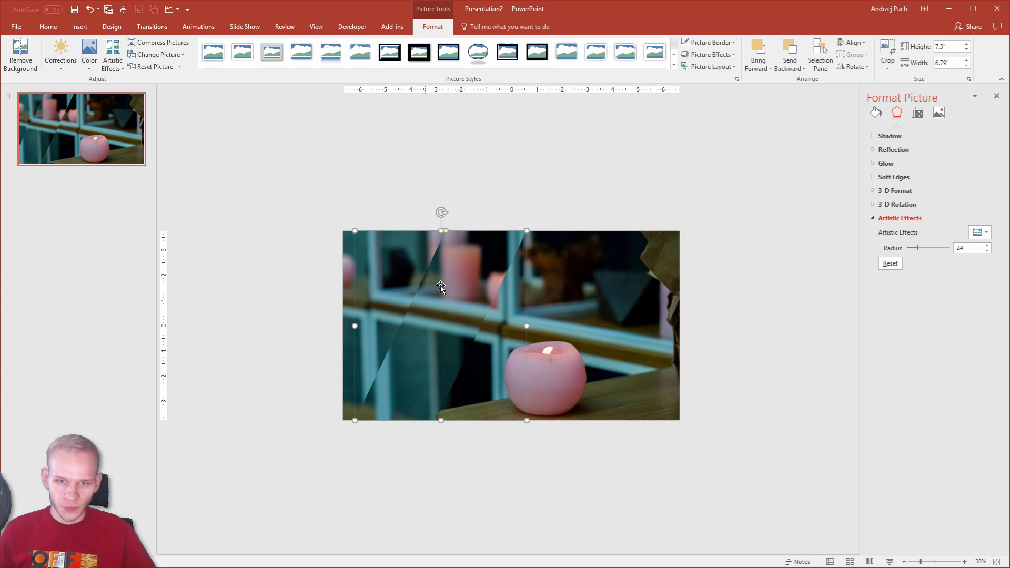
Duplicate the stripe, place the copy further right, and shift its cropped image to reveal the candle
key("ctrl+c")
key("ctrl+v")
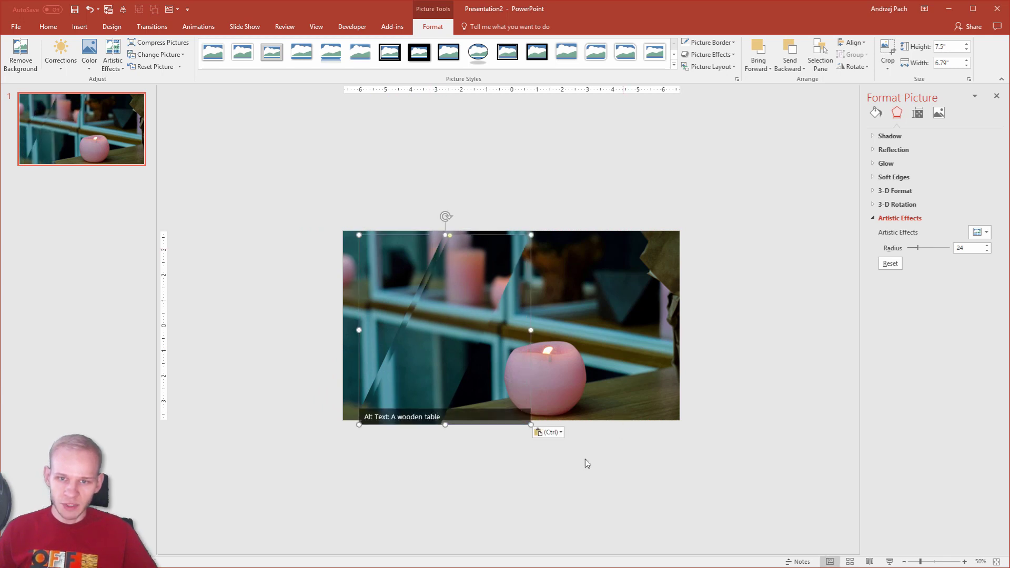
left_click_drag(439, 352, 592, 344)
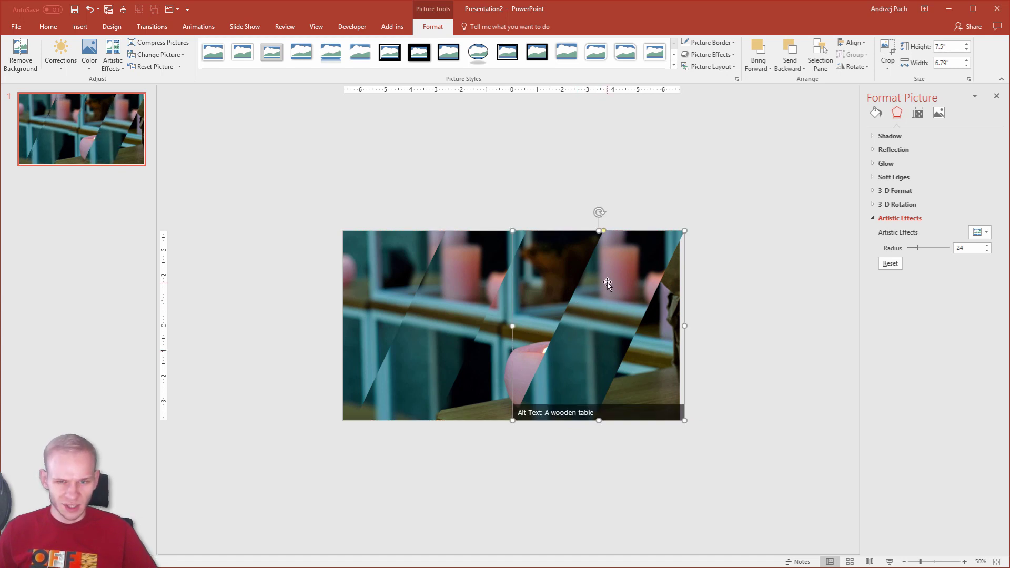
left_click(888, 53)
left_click_drag(592, 328, 439, 331)
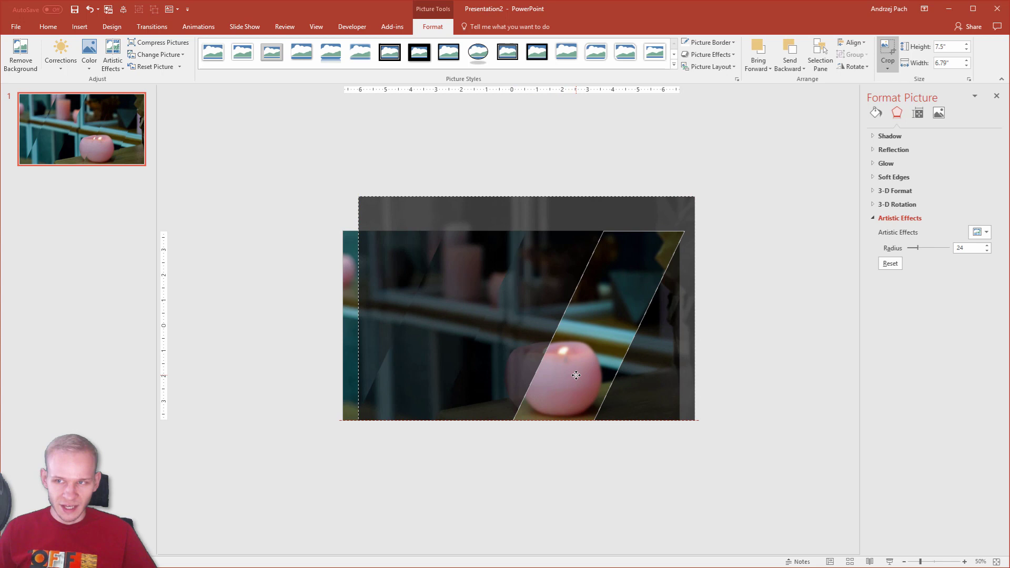
Exit crop mode on the duplicated stripe so it shows the blurred candle
left_click(808, 359)
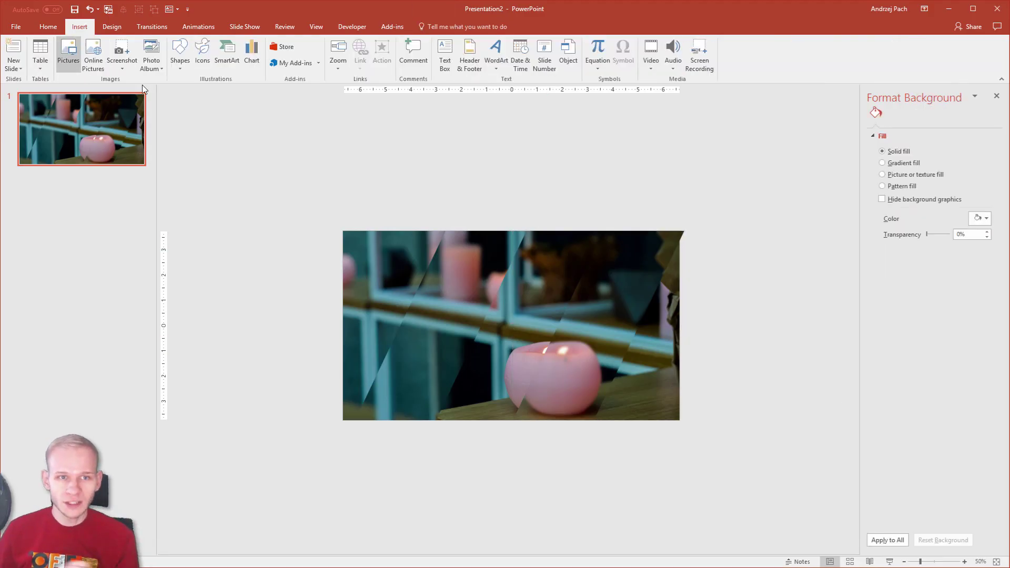
Draw a Parallelogram shape over the candle photo, widen it, and reduce its slant
left_click(179, 52)
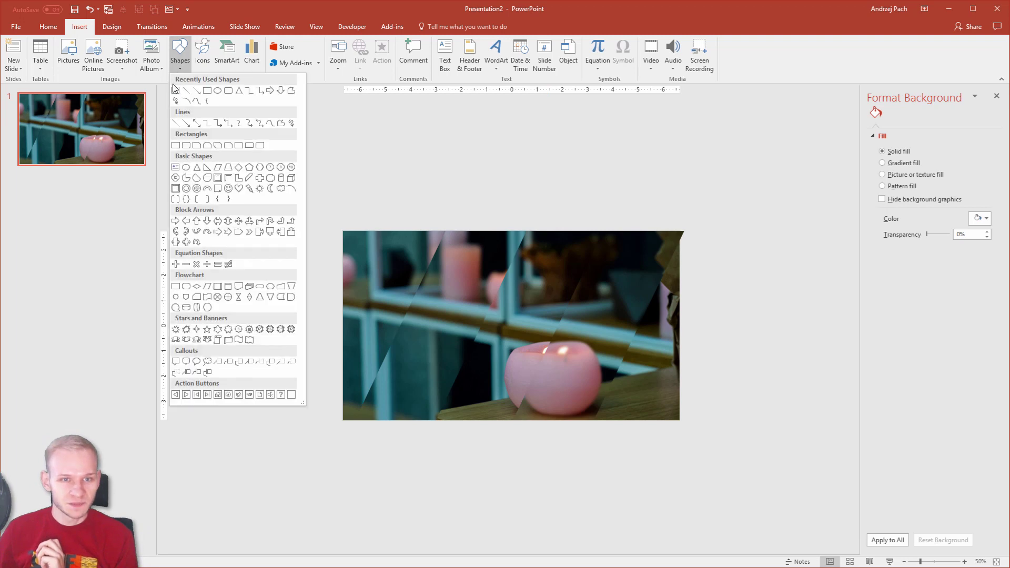
left_click(218, 168)
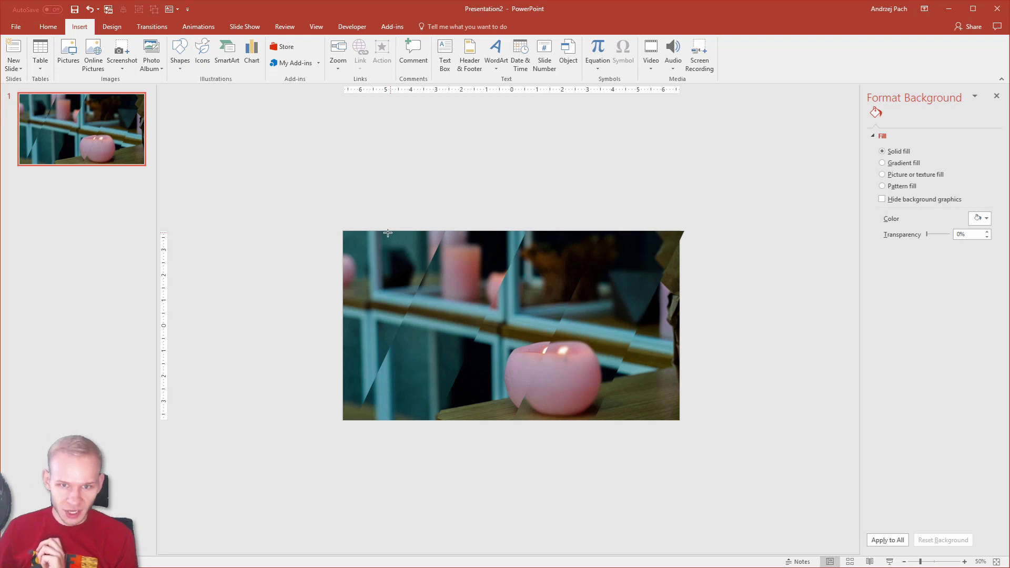
mouse_move(378, 232)
left_mouse_down()
mouse_move(423, 293)
mouse_move(463, 402)
mouse_move(492, 420)
left_mouse_up()
left_click_drag(403, 235, 425, 232)
left_click_drag(492, 326, 552, 326)
mouse_move(456, 232)
left_mouse_down()
mouse_move(471, 235)
mouse_move(463, 237)
left_mouse_up()
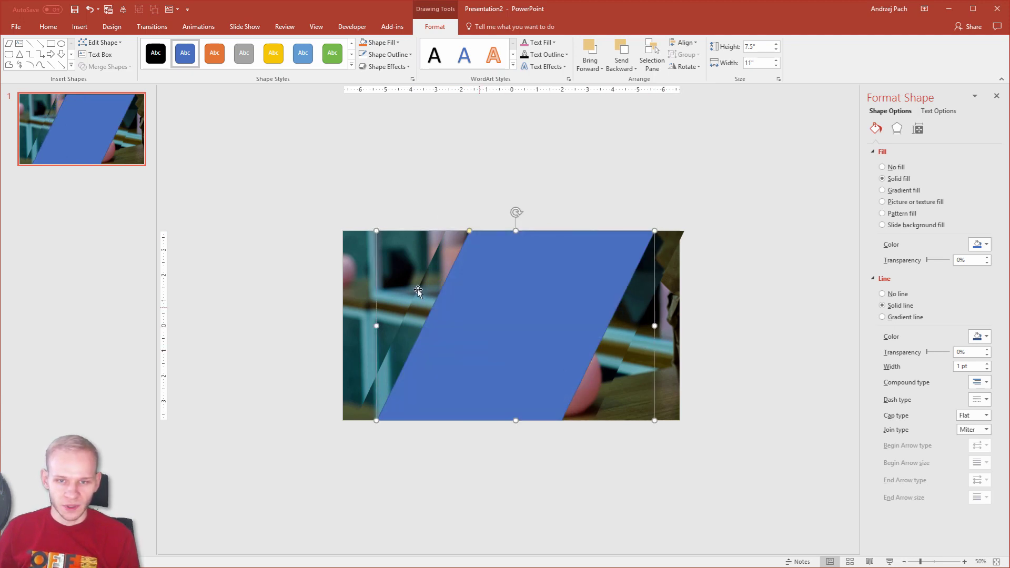
Use Format Shape to give the parallelogram a candle-photo picture fill at 47% transparency
right_click(466, 301)
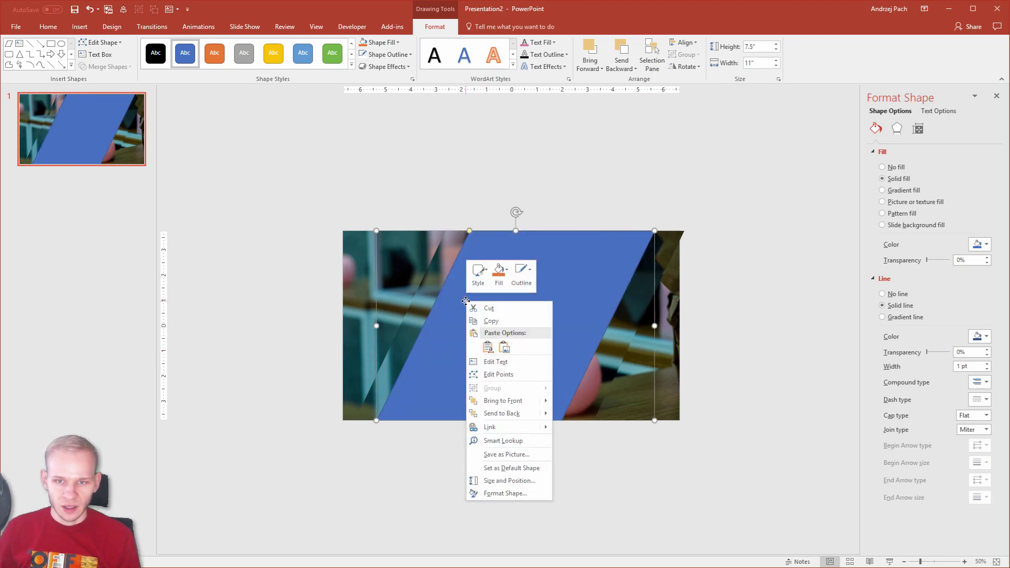
left_click(506, 493)
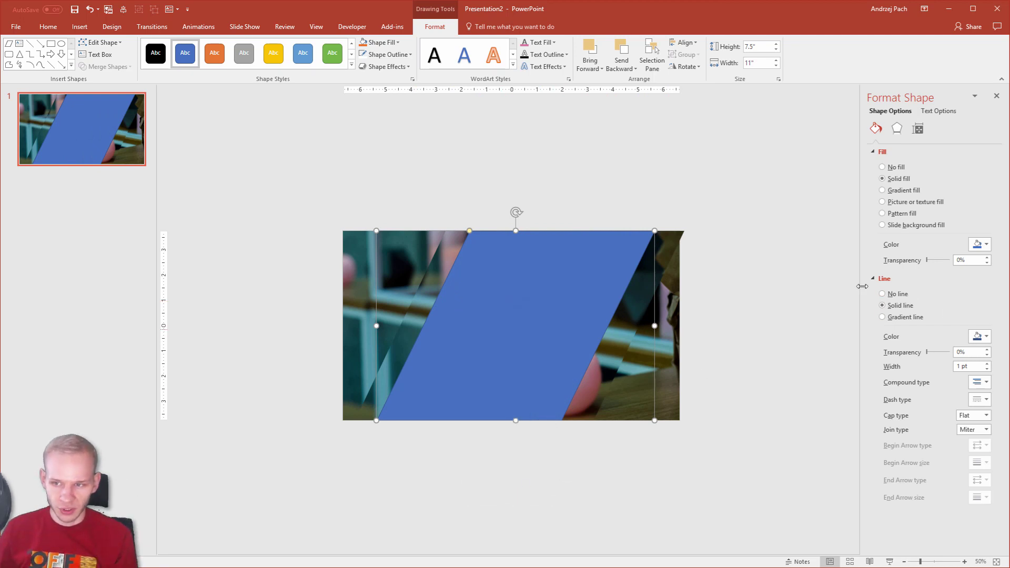
left_click(879, 279)
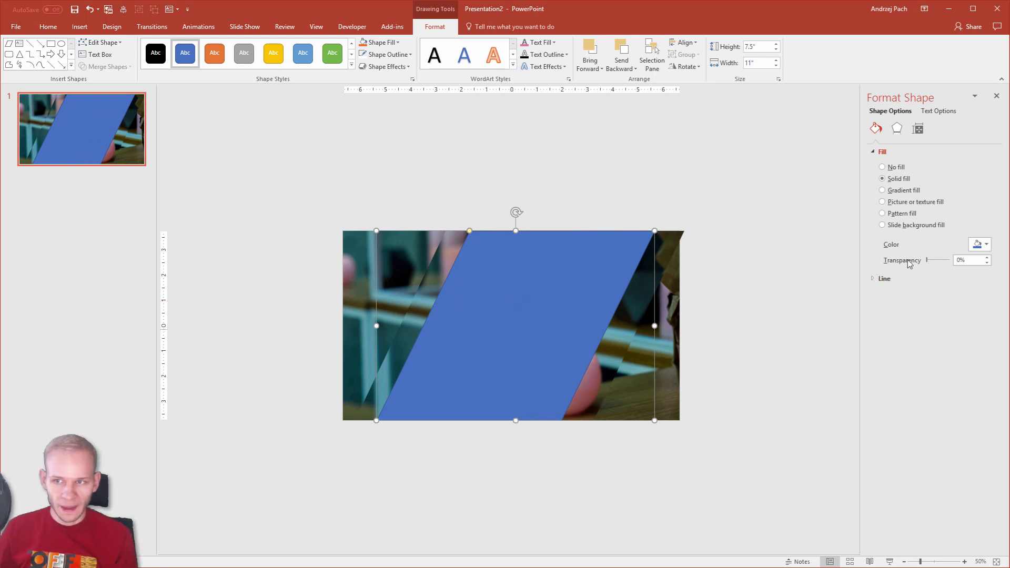
left_click(909, 205)
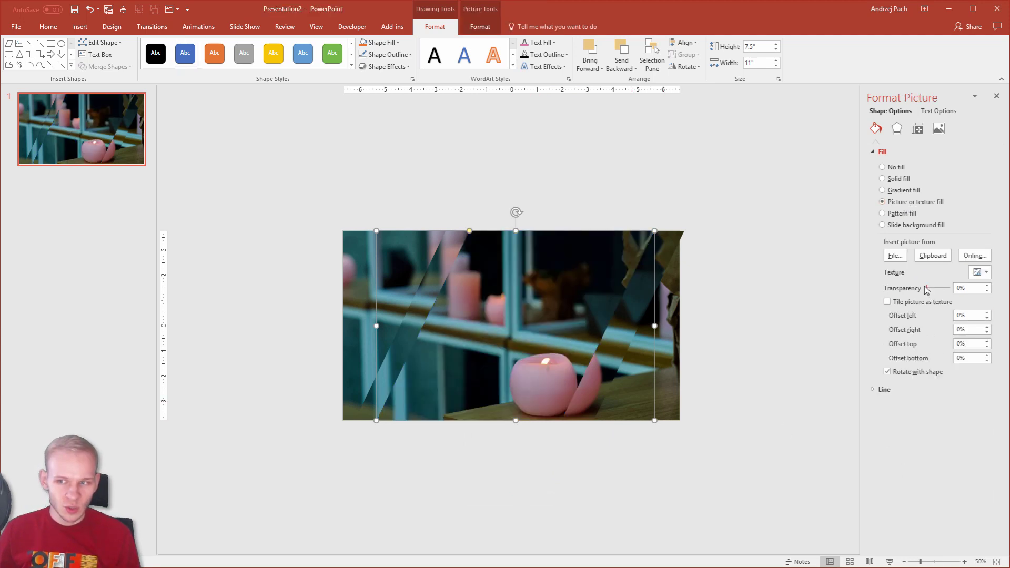
left_click_drag(926, 289, 937, 289)
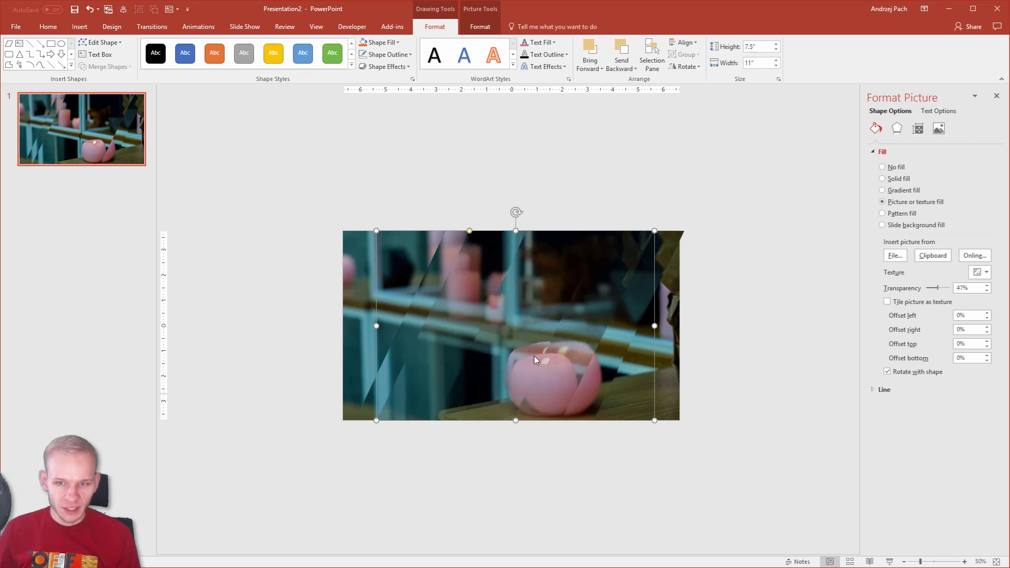
scroll(590, 311, "down", 1)
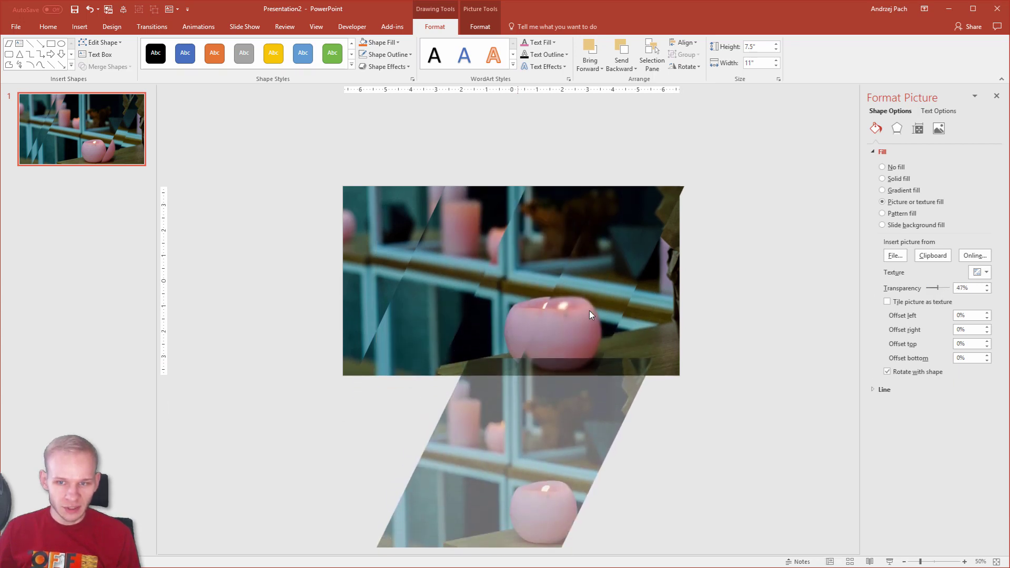
left_click(597, 284)
Move the photo-filled parallelogram over the candle, align both candles, then offset it slightly up-left
left_click(435, 282)
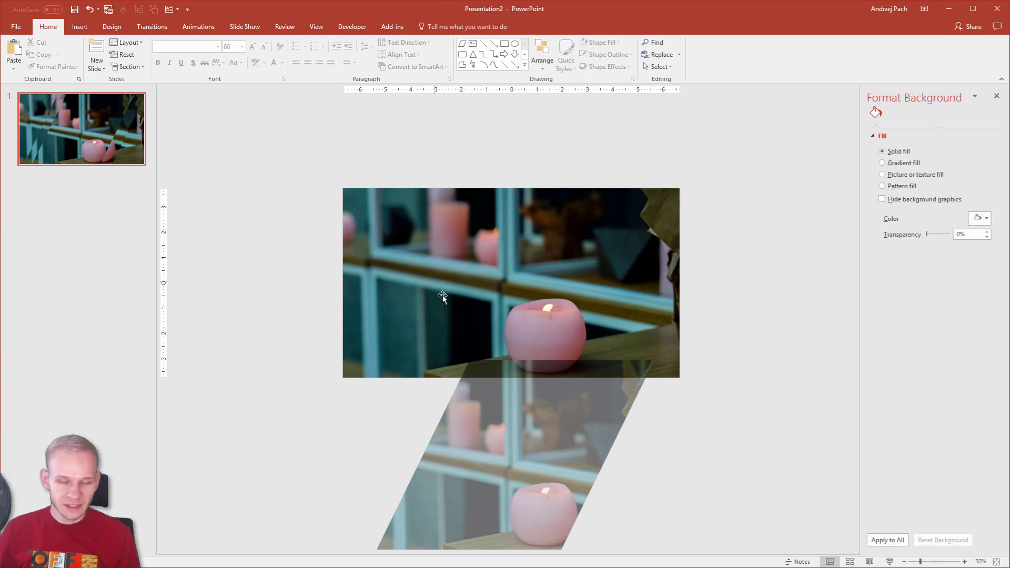
left_click_drag(492, 397, 506, 311)
scroll(513, 331, "up", 1)
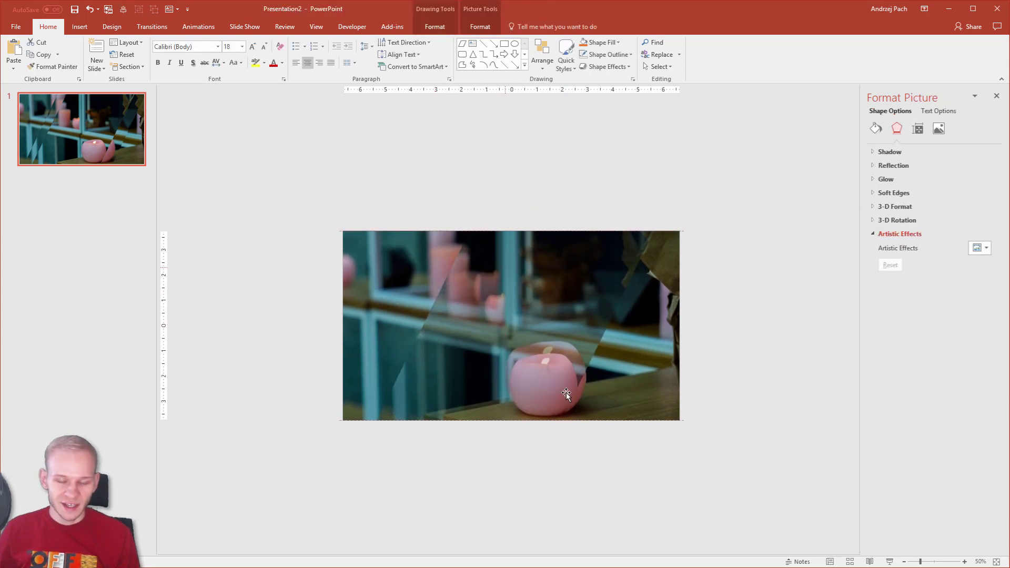
left_click_drag(566, 394, 566, 393)
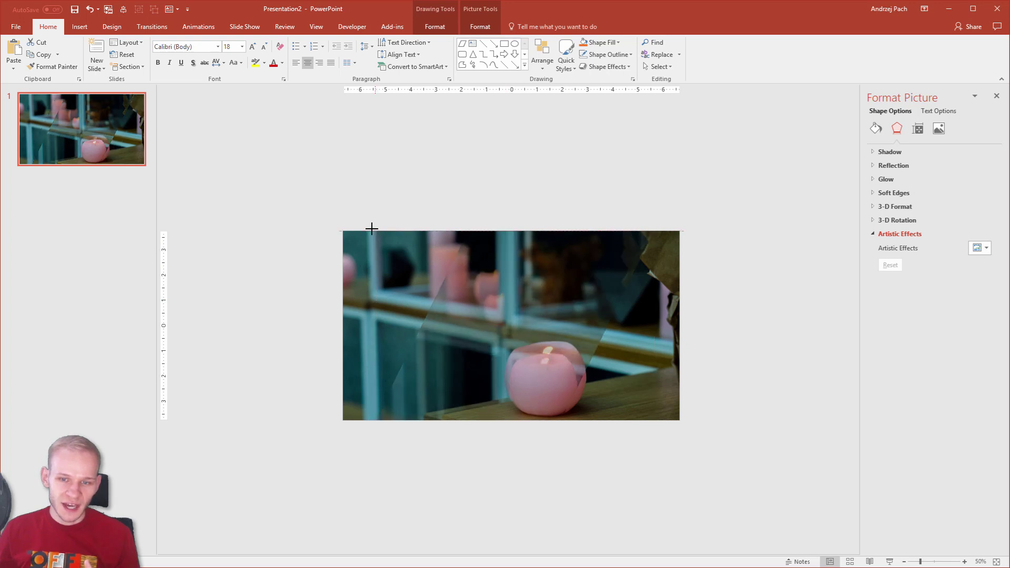
left_click_drag(371, 228, 330, 198)
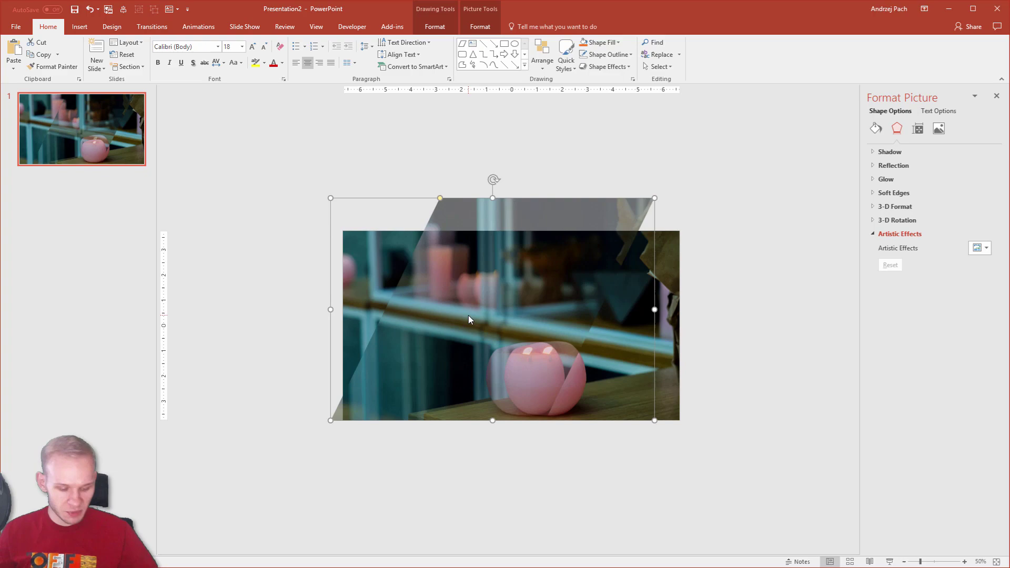